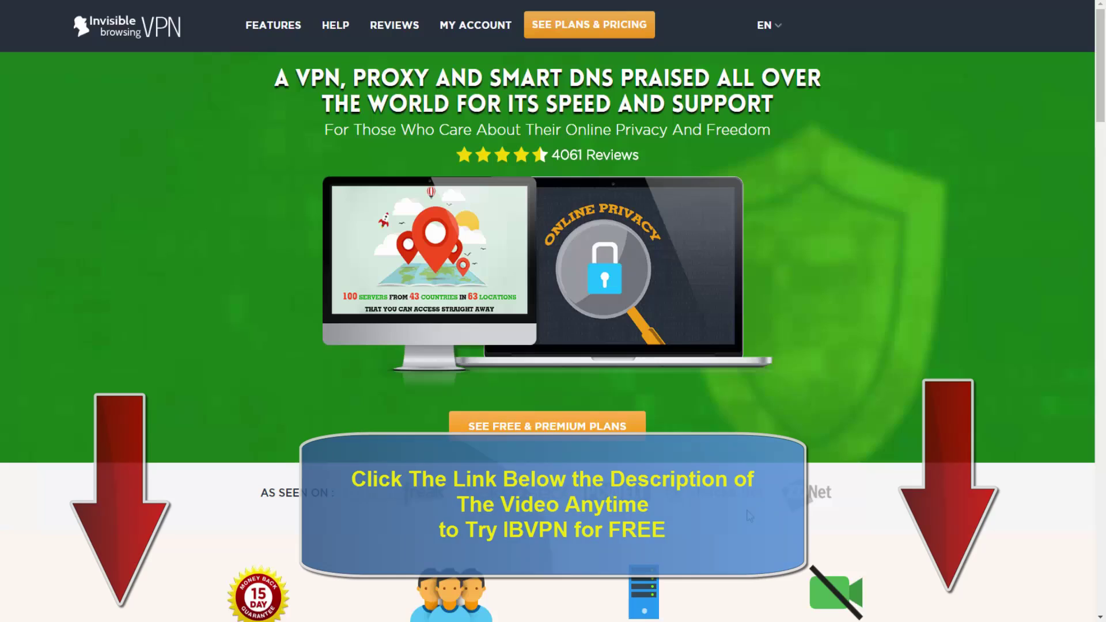
- Scroll the ibVPN homepage down past the features to the Downloads section and footer
scroll(563, 380, "down", 15)
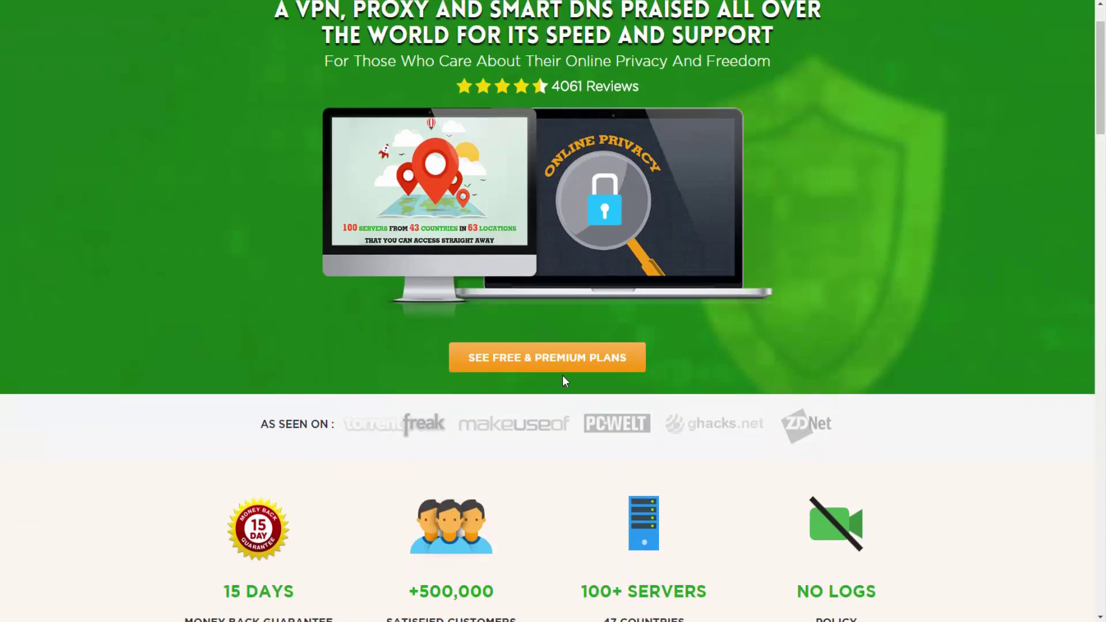
scroll(564, 381, "down", 15)
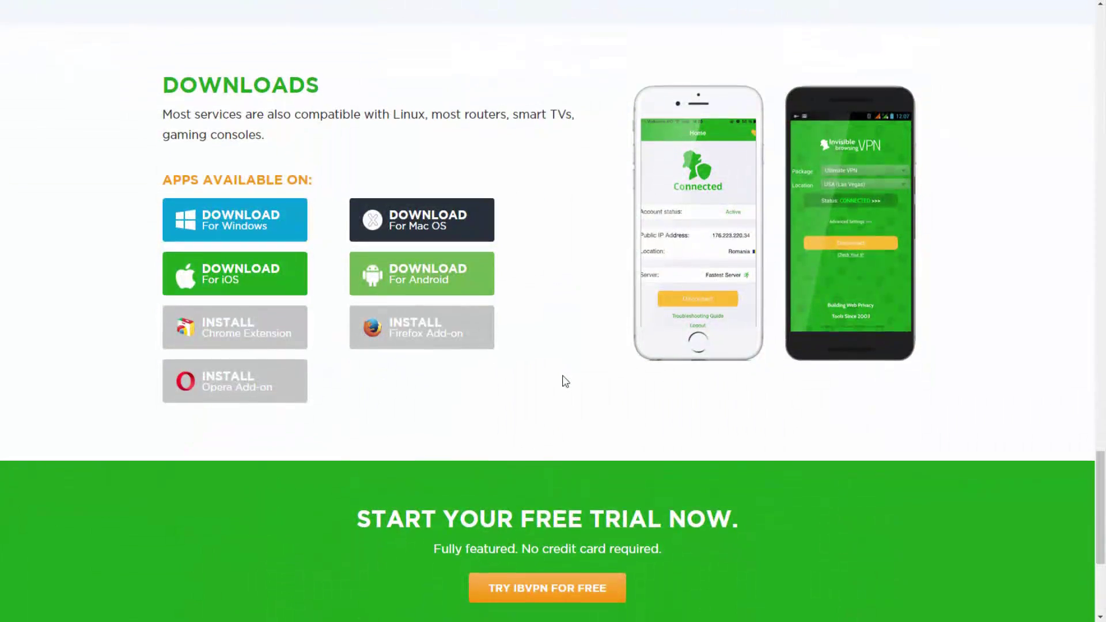
scroll(564, 381, "down", 2)
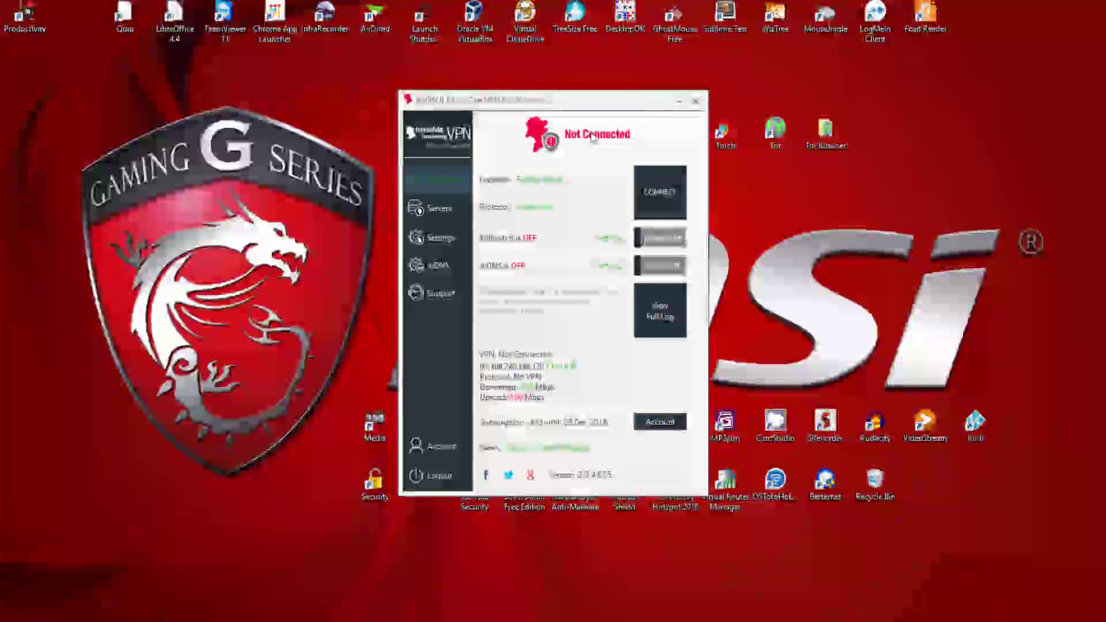
- Connect using the Fastest Server location, which lands on USA (Dallas 2)
left_click(659, 193)
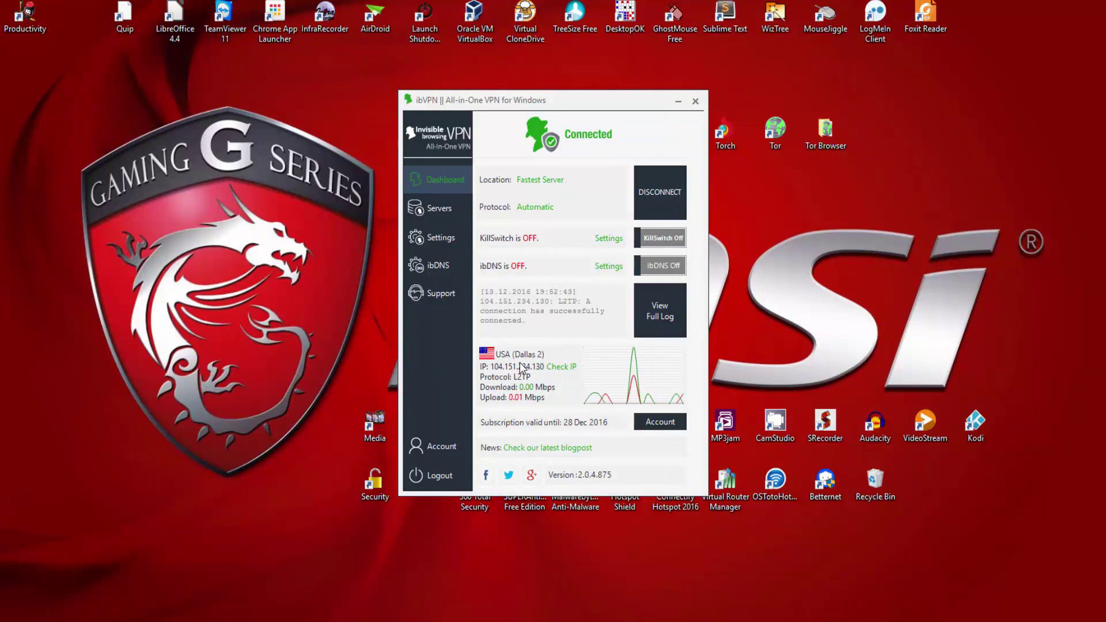
- Run Check IP to confirm 104.151.234.130 is located in Dallas, Texas
left_click(567, 372)
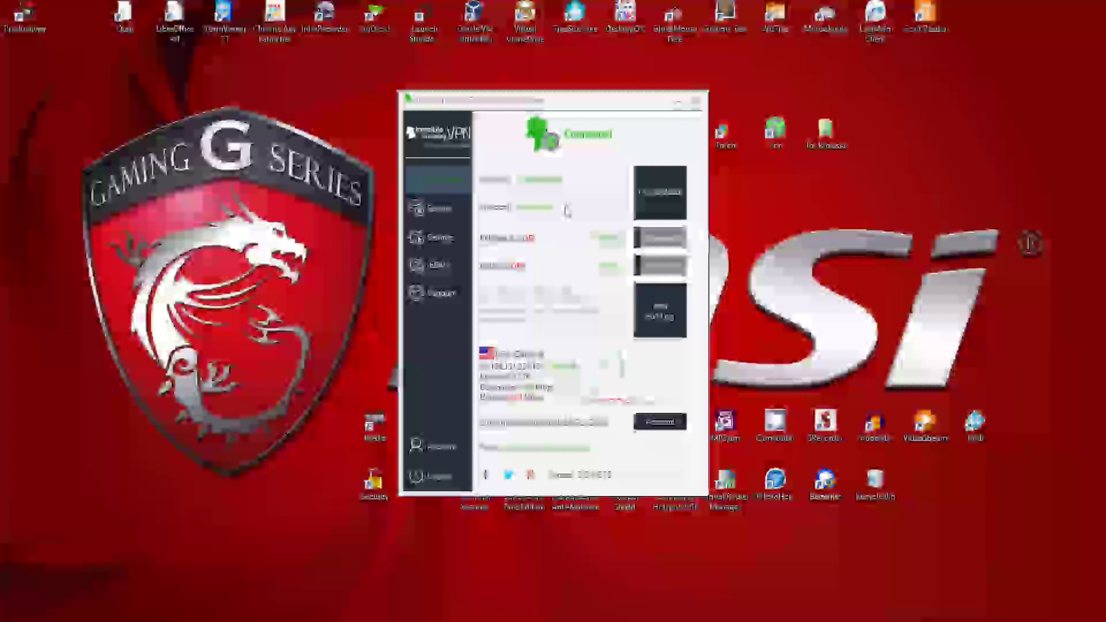
- Disconnect the VPN and scroll up and down through the complete server list
left_click(662, 196)
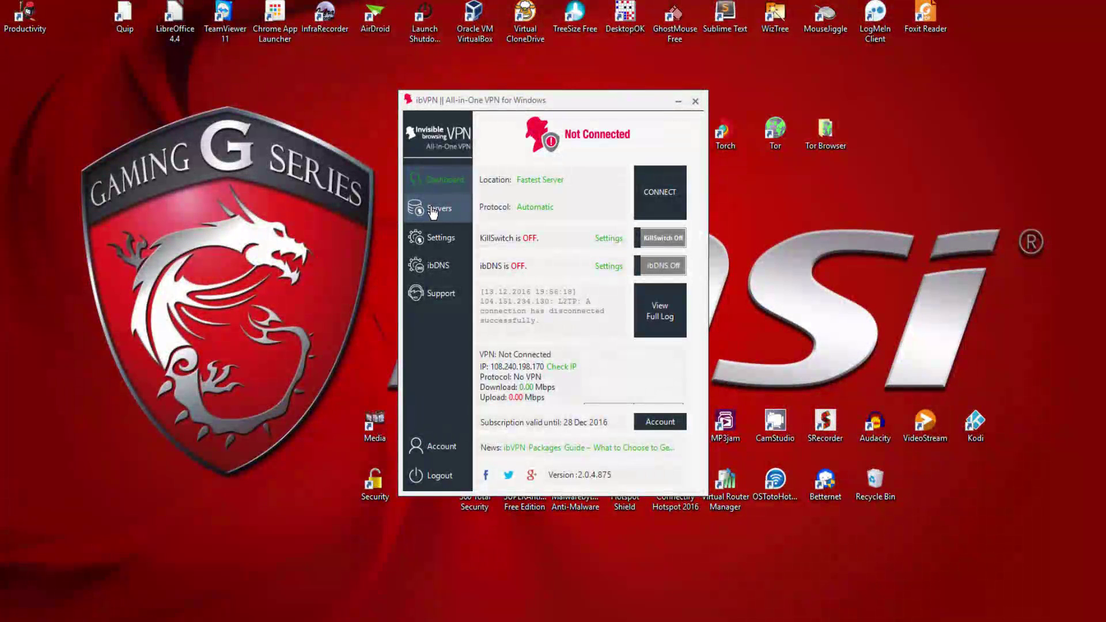
left_click(432, 212)
scroll(680, 338, "down", 10)
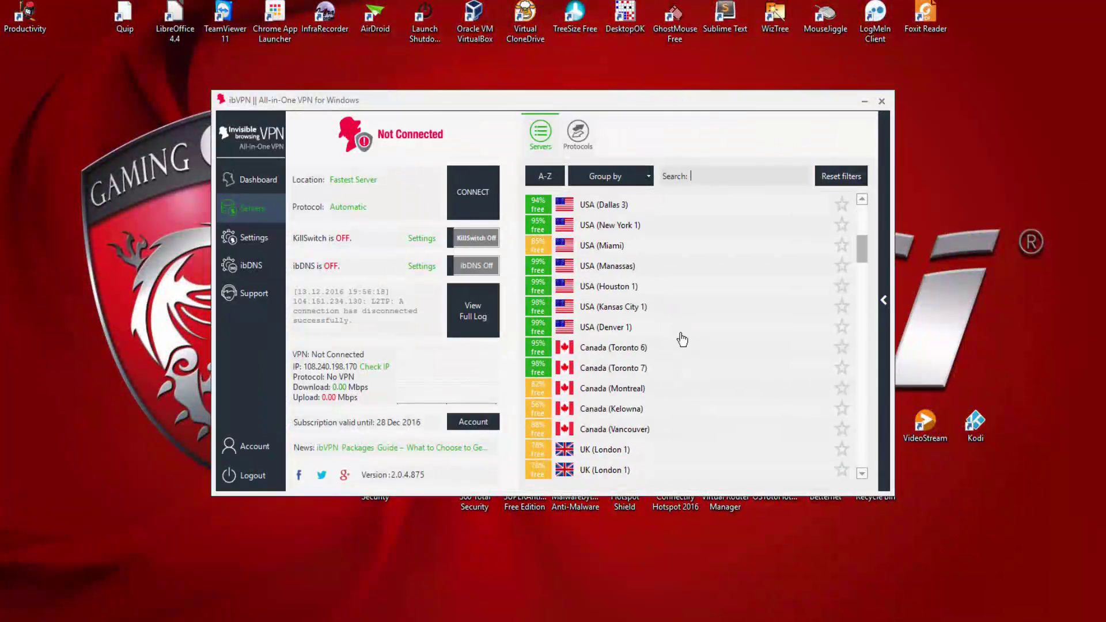
scroll(682, 339, "down", 4)
scroll(681, 340, "down", 12)
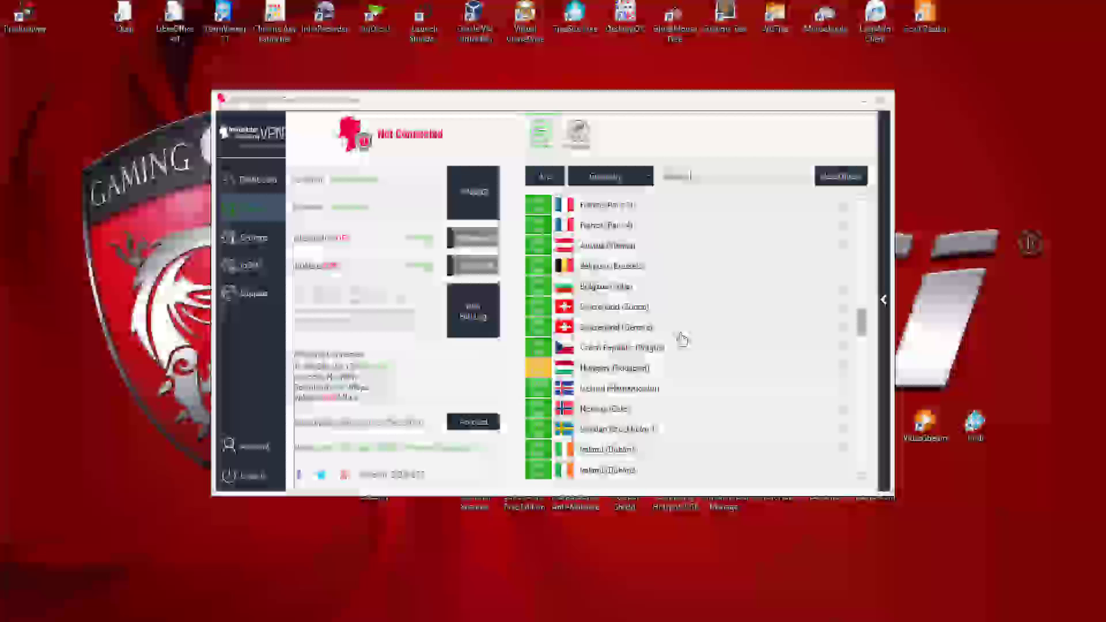
scroll(682, 340, "down", 8)
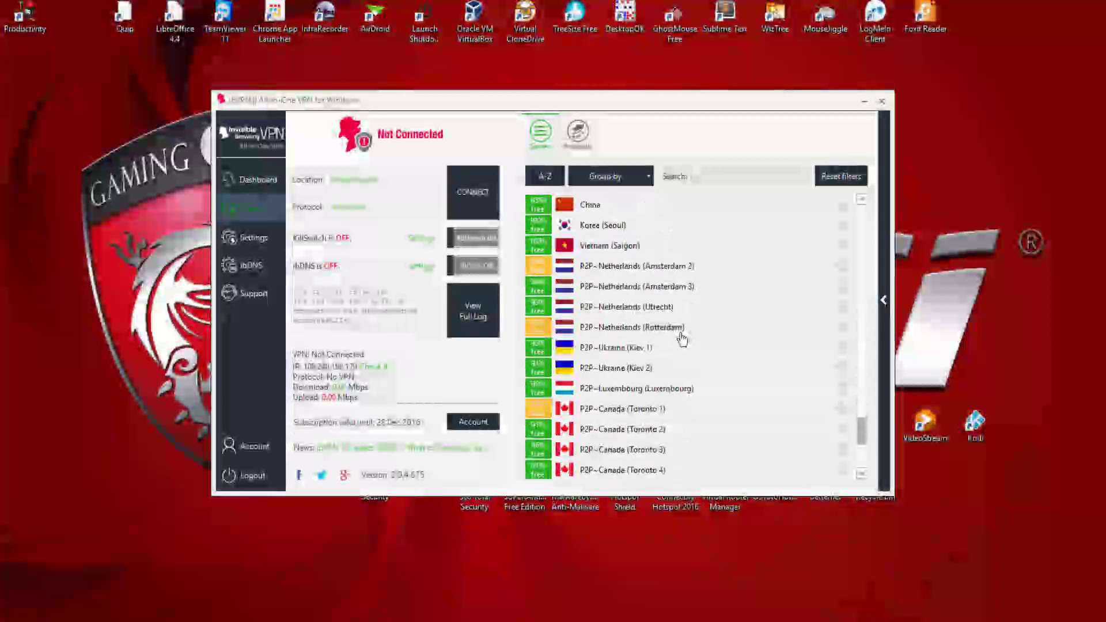
scroll(682, 351, "up", 18)
scroll(683, 379, "up", 15)
scroll(683, 379, "down", 1)
scroll(683, 379, "down", 13)
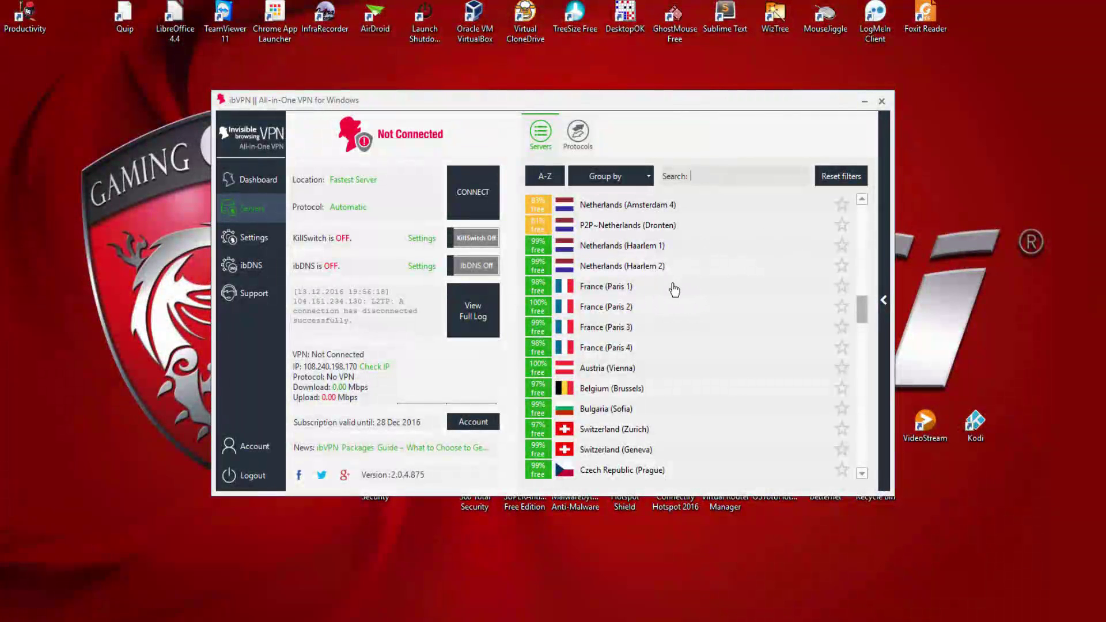
scroll(685, 345, "up", 5)
scroll(684, 346, "up", 3)
scroll(684, 346, "down", 2)
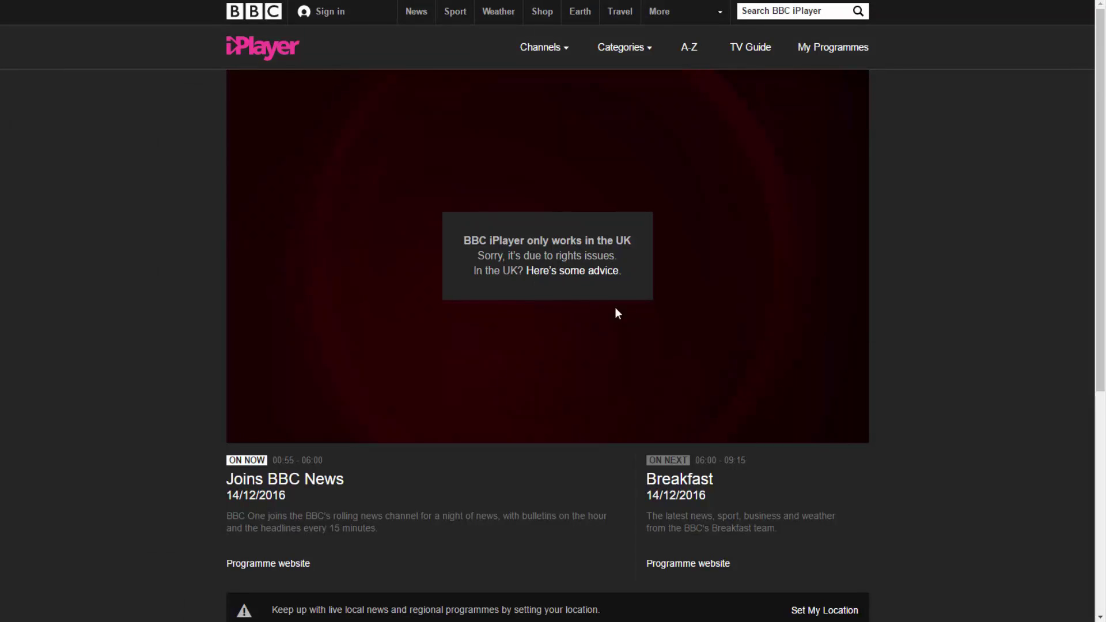
- Select UK (London 1), connect to it, then switch back to the iPlayer page
key("alt+Tab")
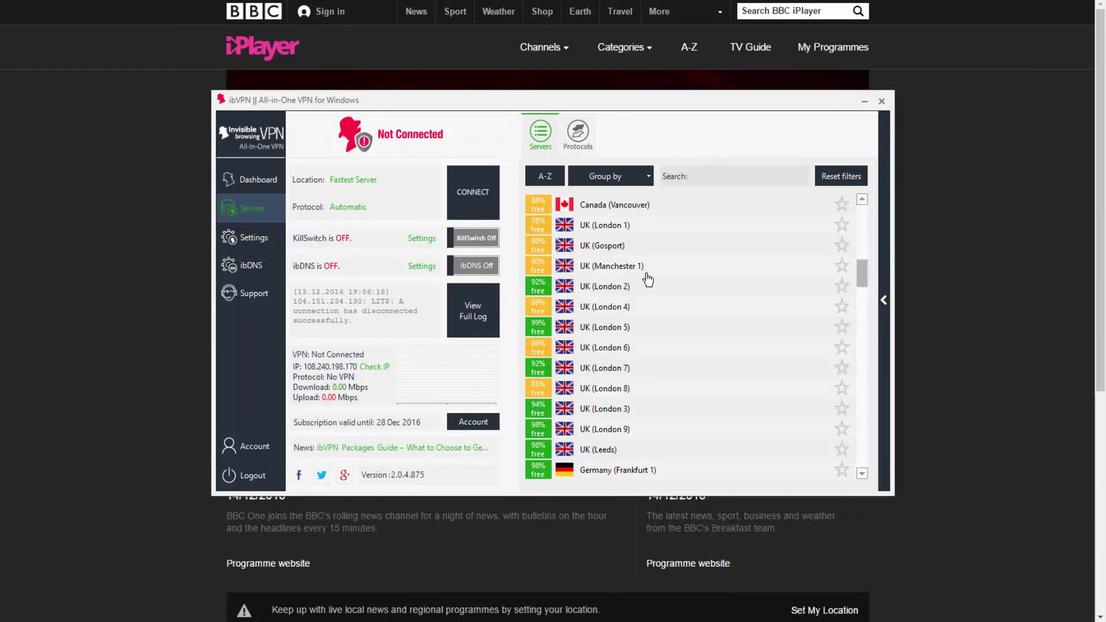
left_click(619, 227)
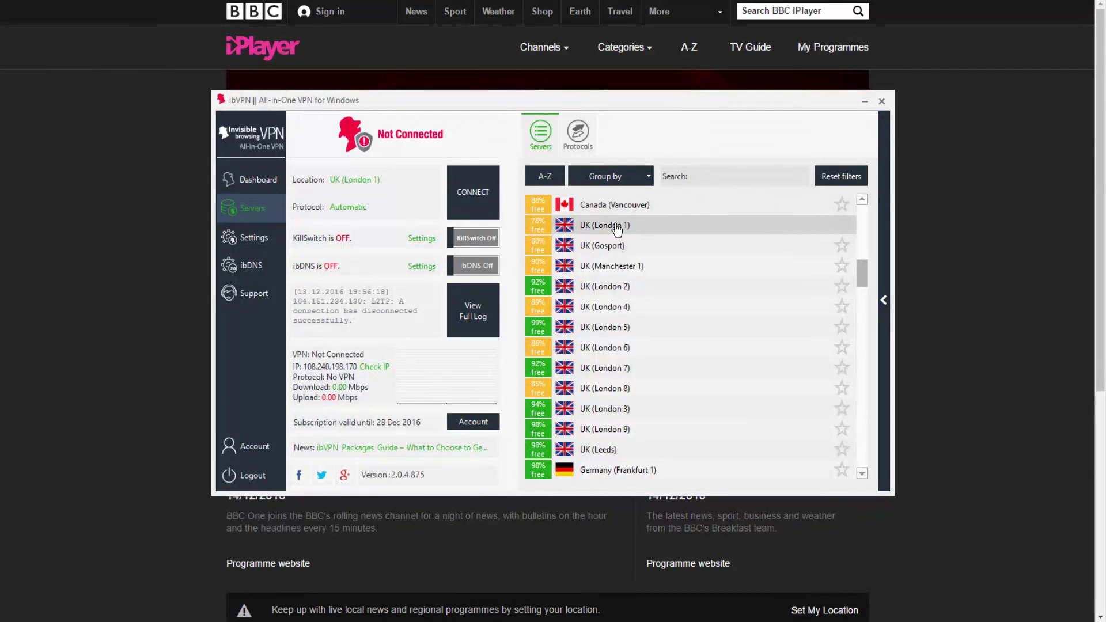
left_click(497, 202)
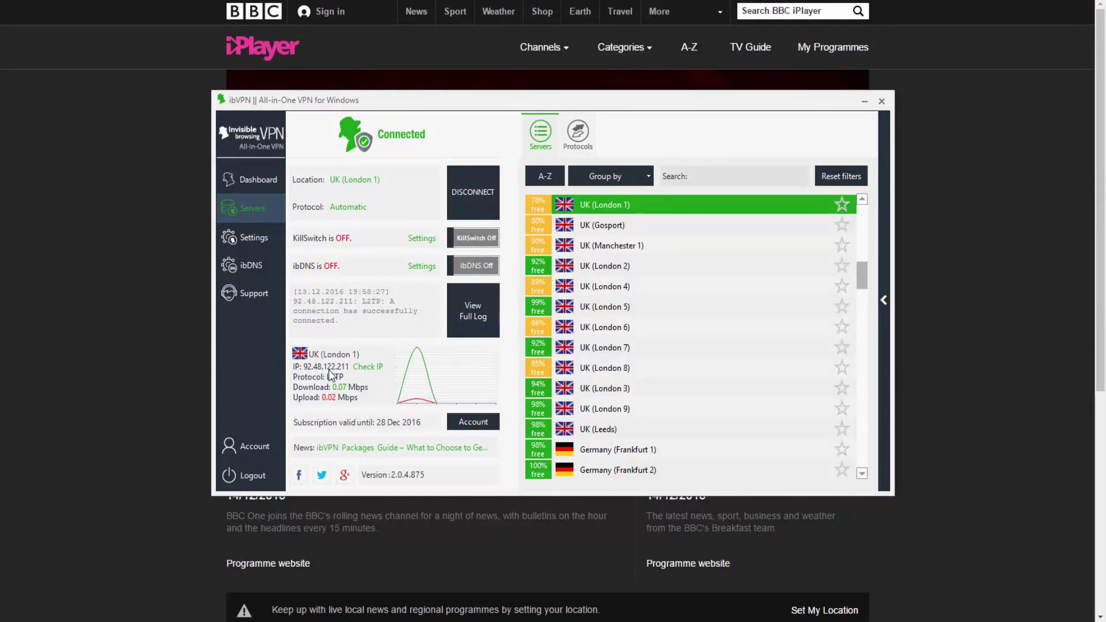
left_click(161, 360)
- Load the BBC One live iPlayer address in a new Chrome incognito window
key("alt+f")
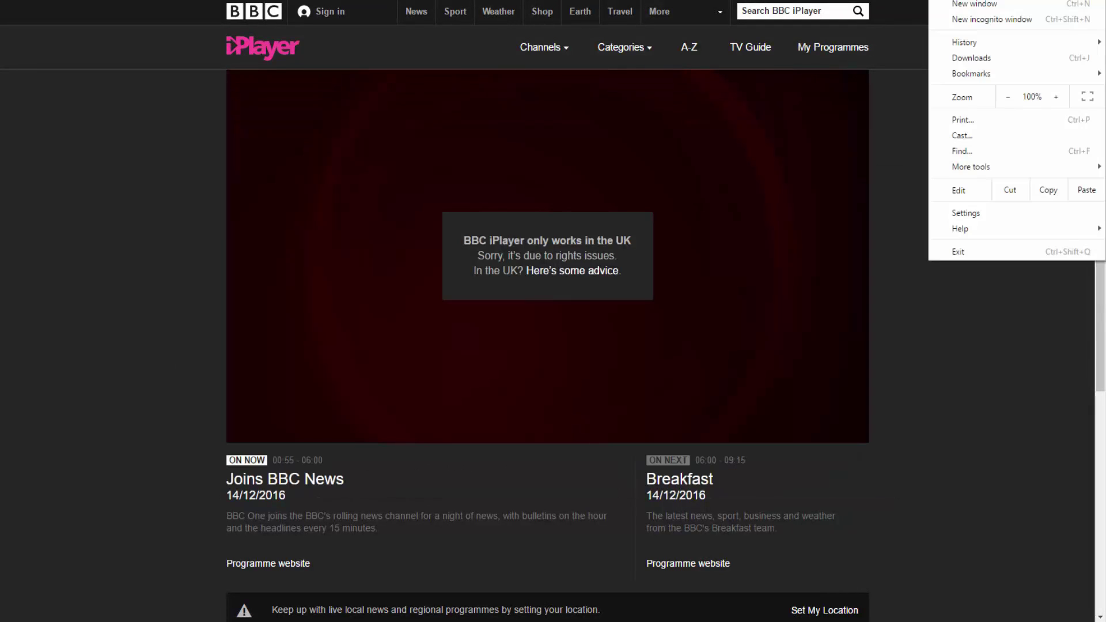
left_click(1009, 20)
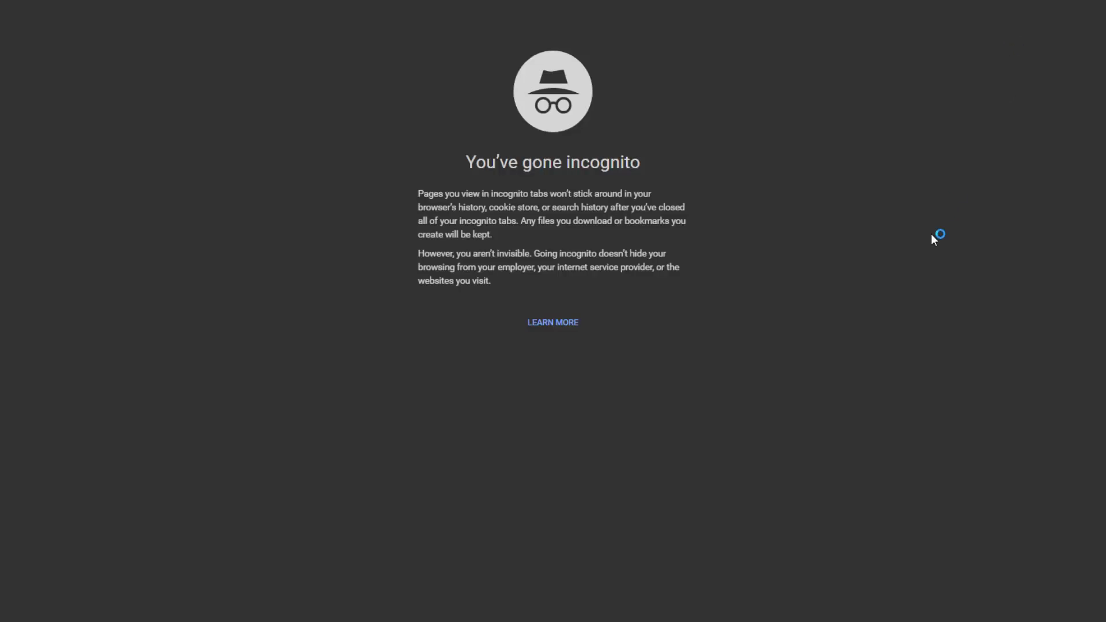
type("http://www.bbc.co.uk/iplayer/live/bbcone")
key("Return")
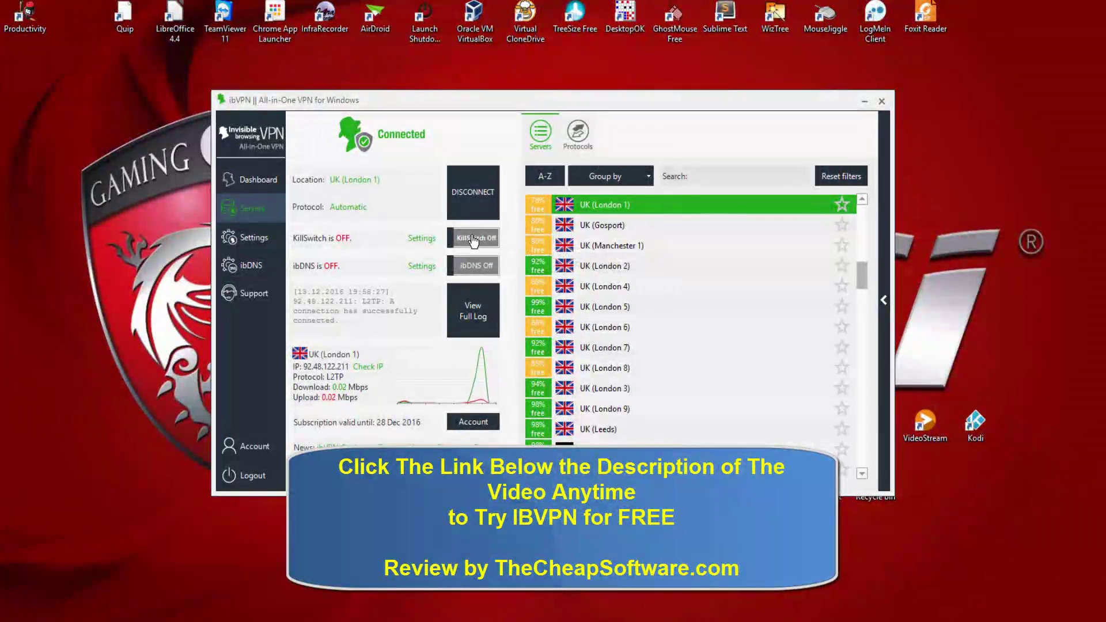
- Switch the KillSwitch toggle on, prompting for a running process to add to its list
left_click(472, 240)
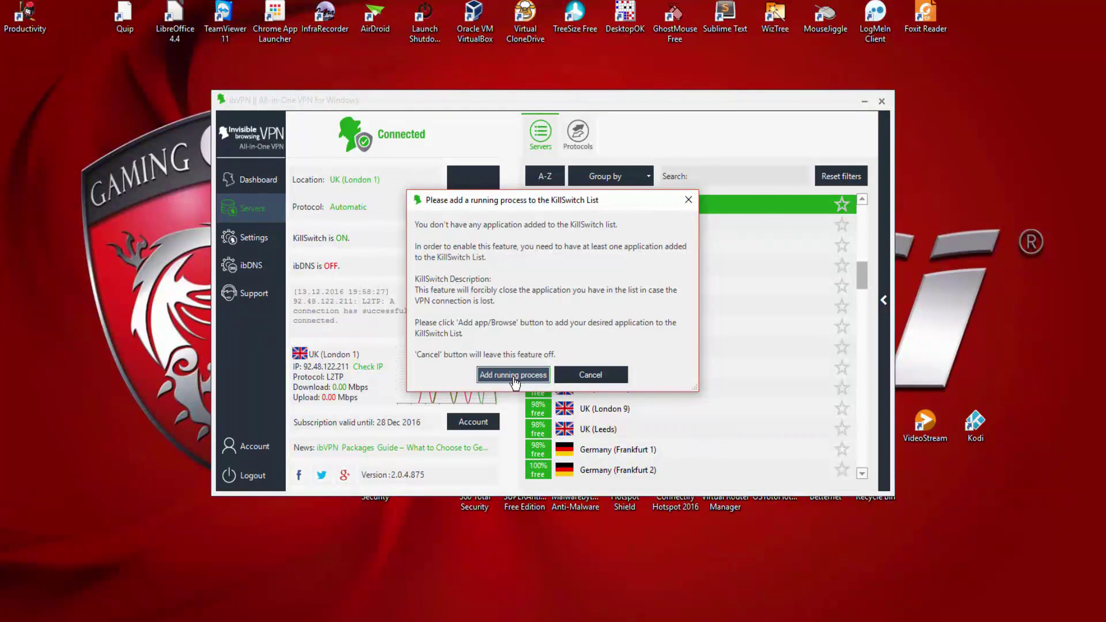
- Cancel the KillSwitch prompt and show the ibDNS Smart DNS servers page
left_click(587, 375)
left_click(248, 266)
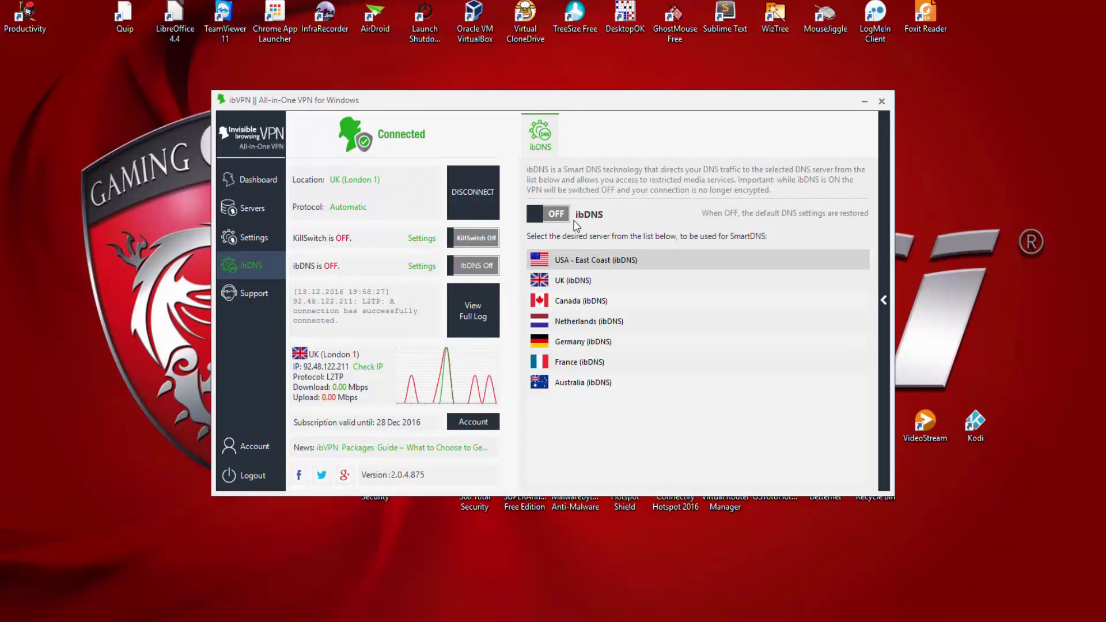
- Go to the Support contact section and start a new support ticket
left_click(259, 299)
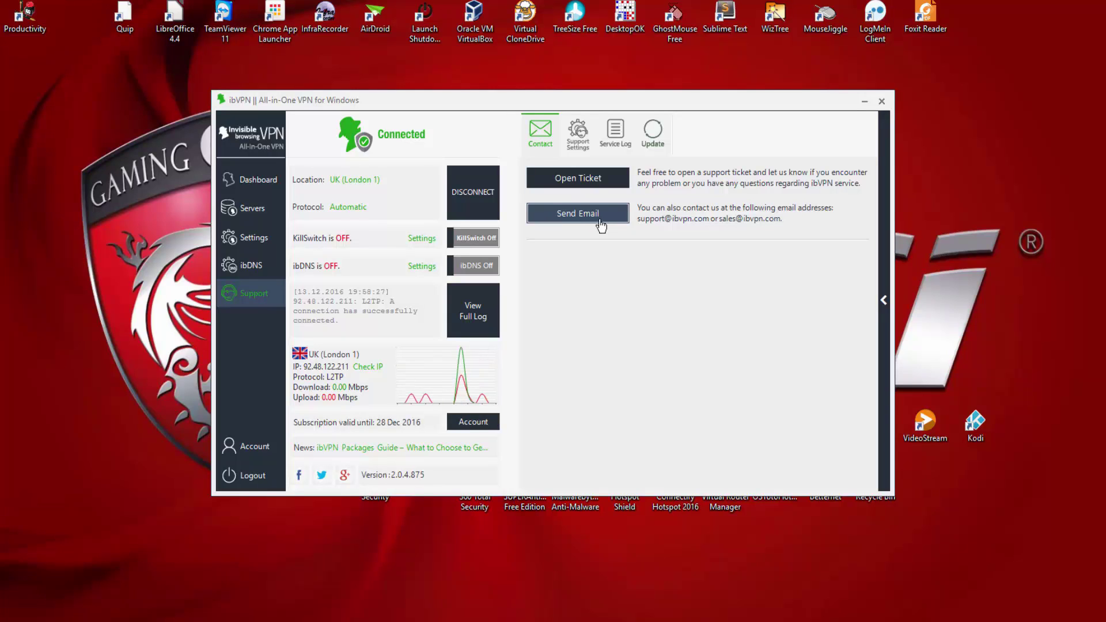
left_click(578, 178)
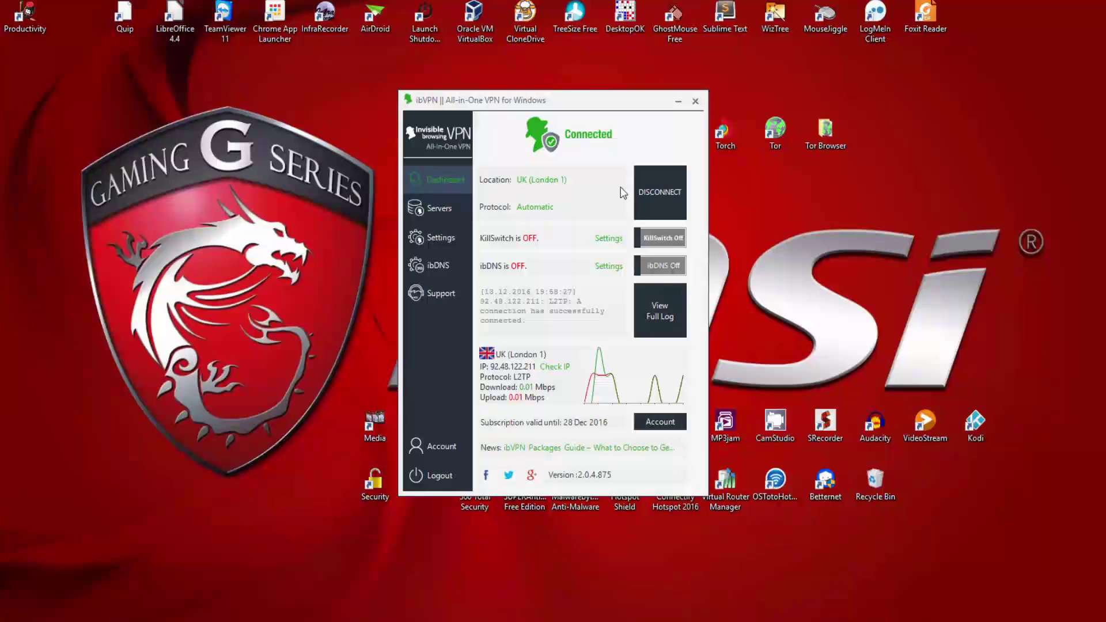
- Show the Servers list and scroll through locations from the USA entries down to France
left_click(438, 208)
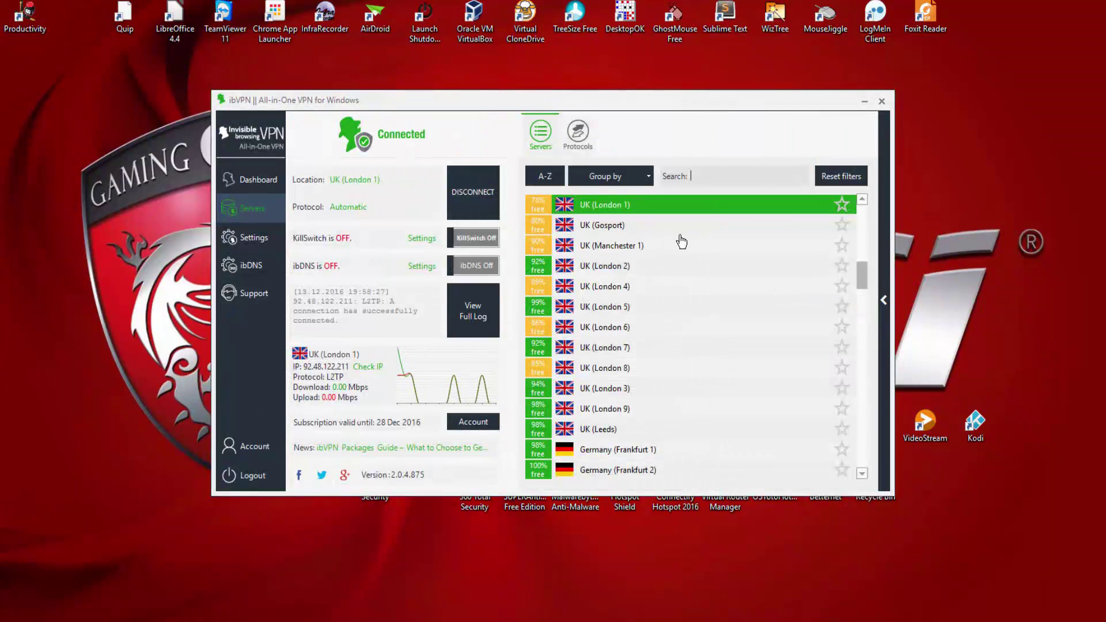
scroll(660, 334, "down", 3)
scroll(660, 336, "up", 6)
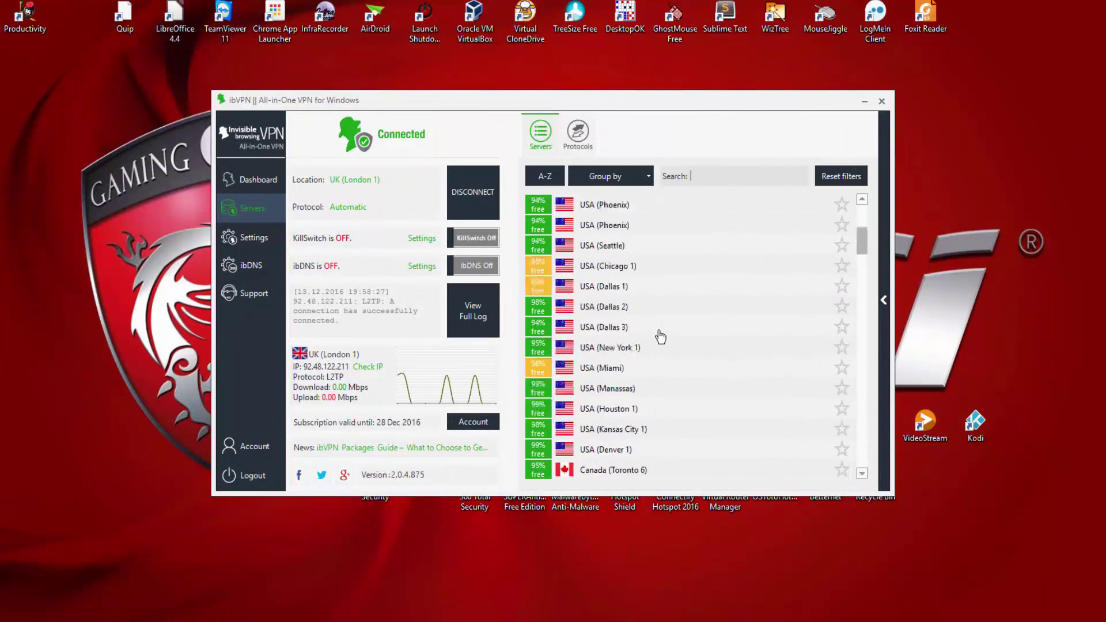
scroll(660, 336, "up", 5)
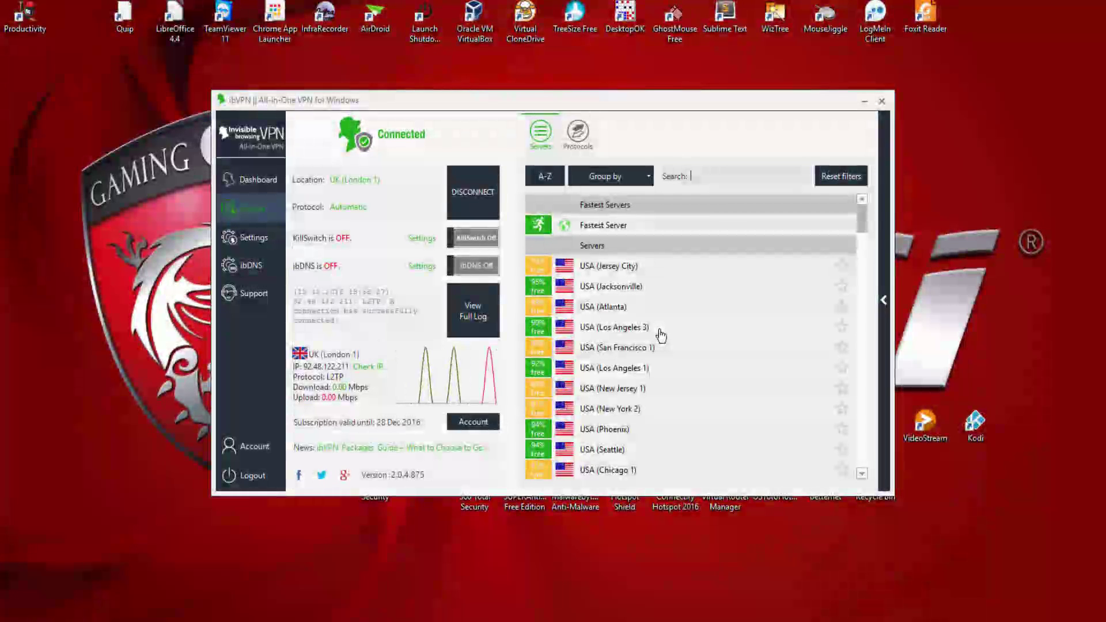
scroll(639, 392, "down", 6)
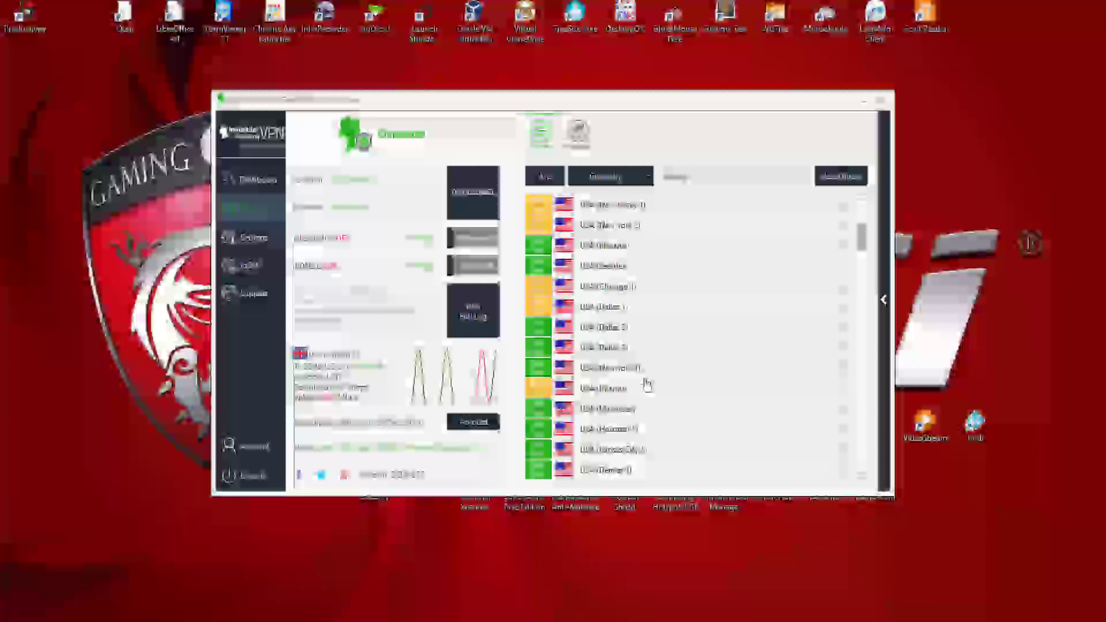
scroll(662, 368, "down", 4)
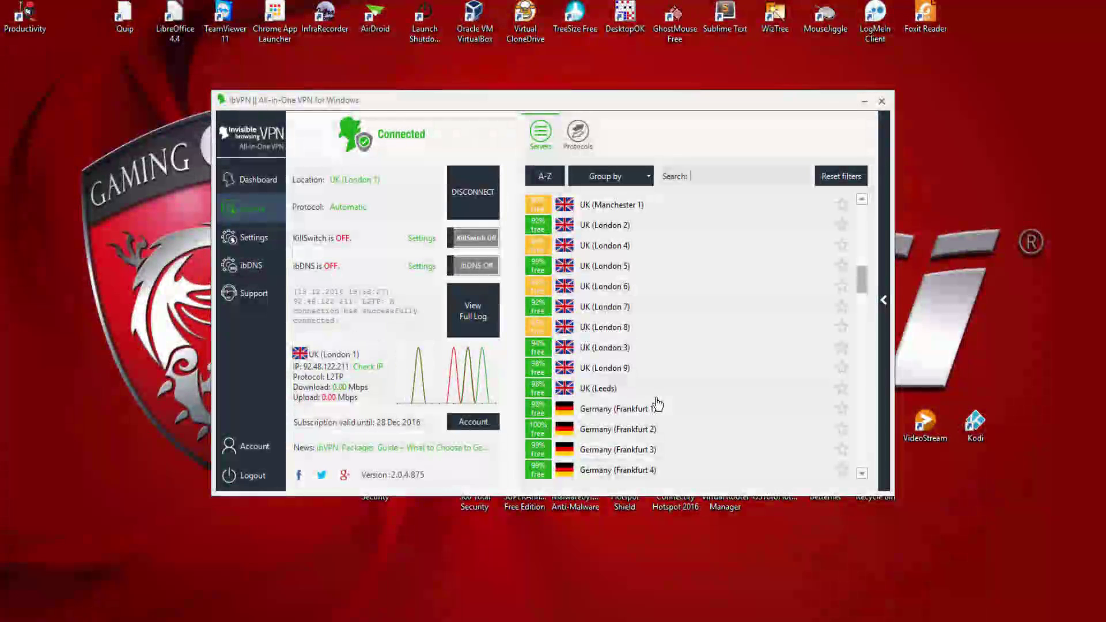
scroll(656, 404, "down", 5)
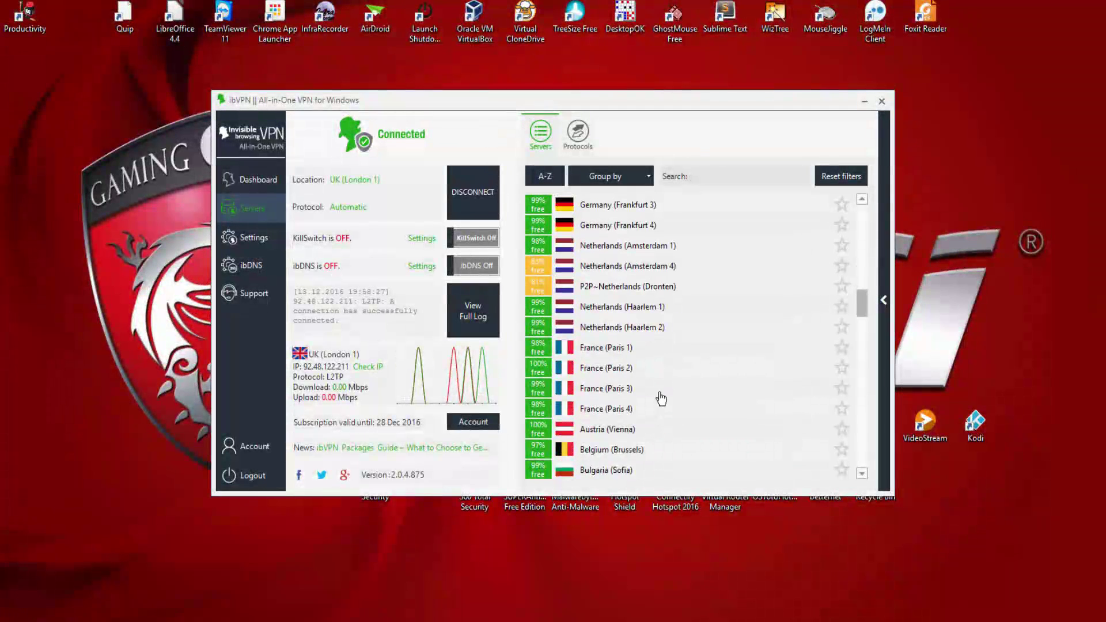
scroll(666, 357, "down", 2)
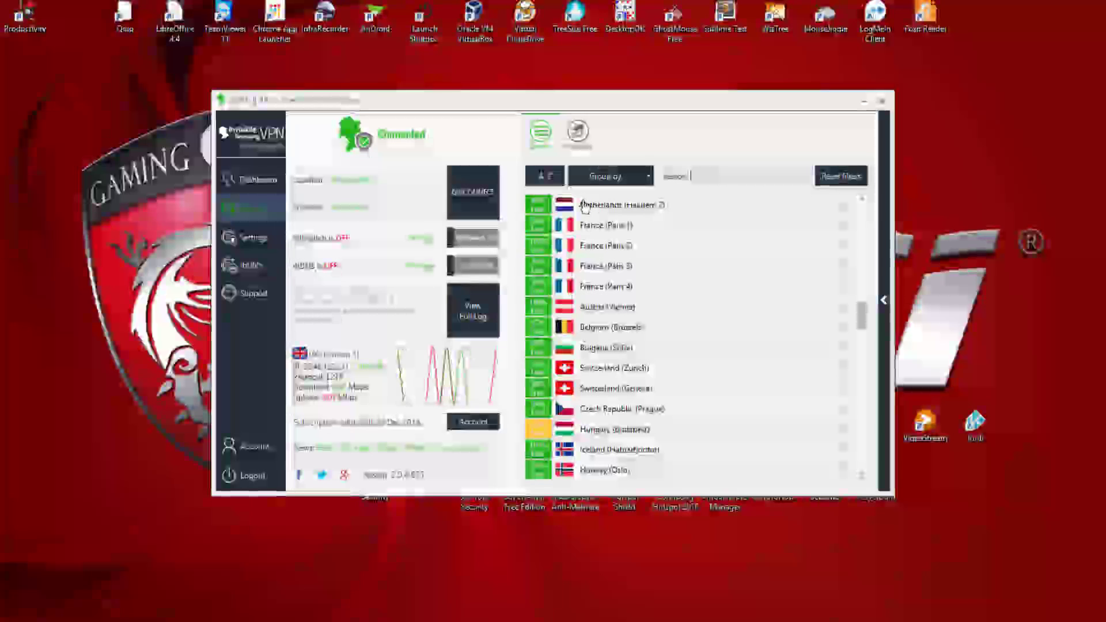
scroll(698, 323, "up", 3)
scroll(698, 337, "up", 3)
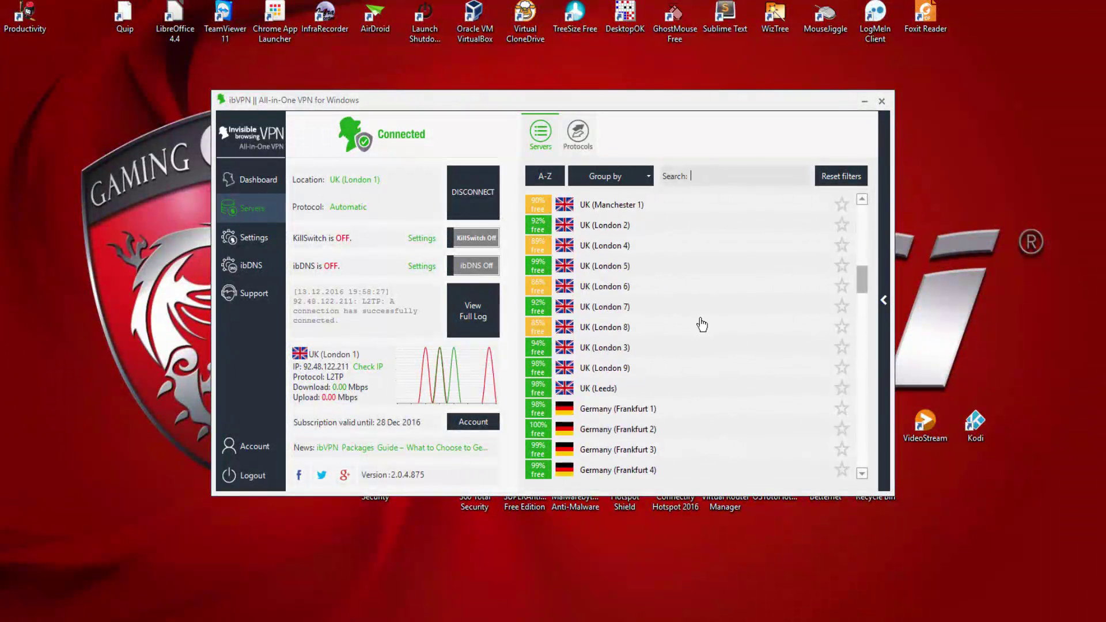
scroll(630, 334, "up", 2)
scroll(662, 297, "down", 2)
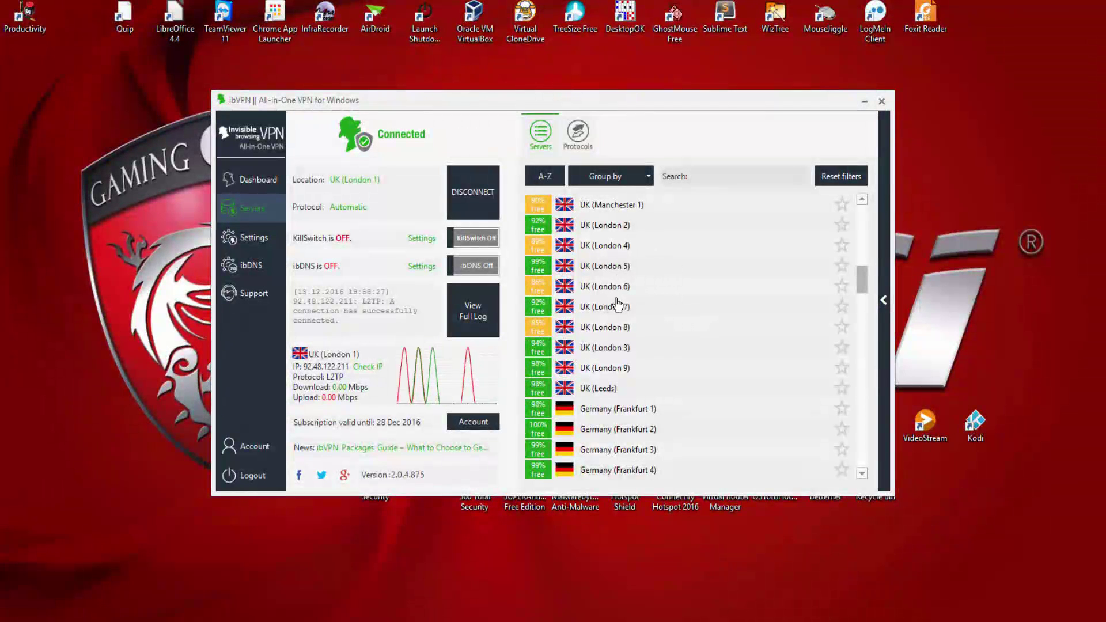
scroll(641, 401, "down", 3)
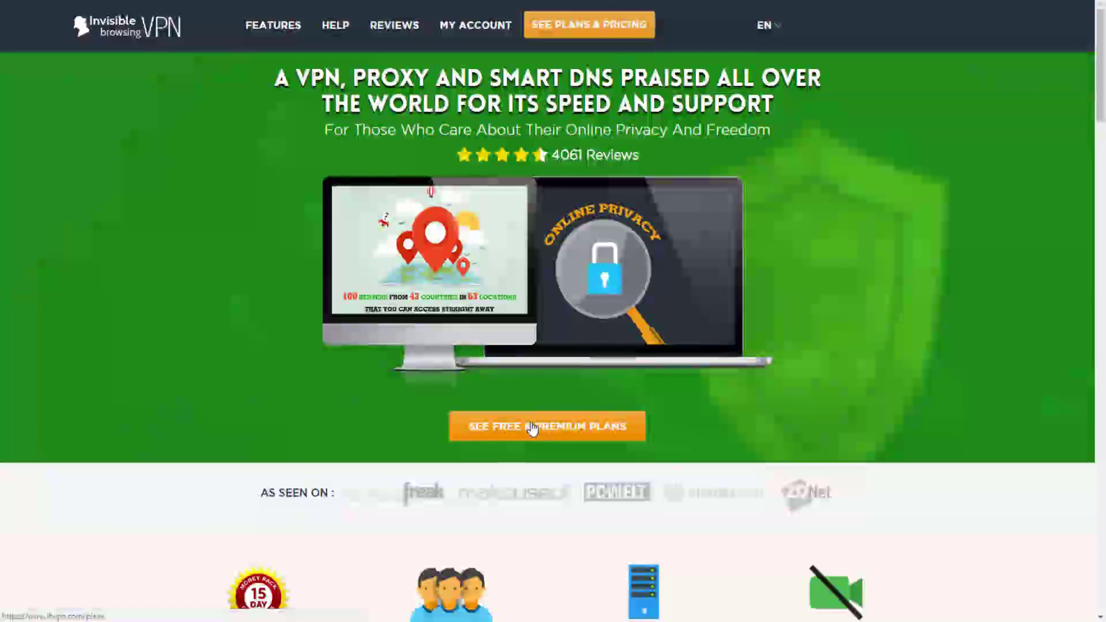
- Open the ibVPN free and premium plans page listing Ultimate at $4.83/month
left_click(572, 437)
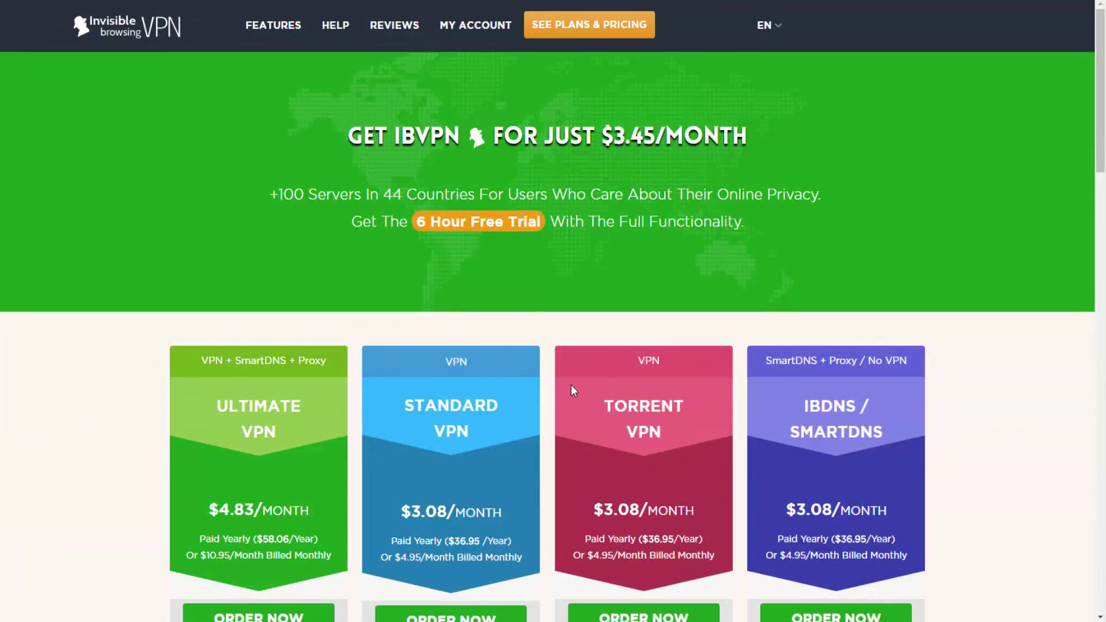
- Scroll through the plan cards to the feature comparison showing Ultimate's 130+ servers and 3 connections
scroll(571, 385, "down", 1)
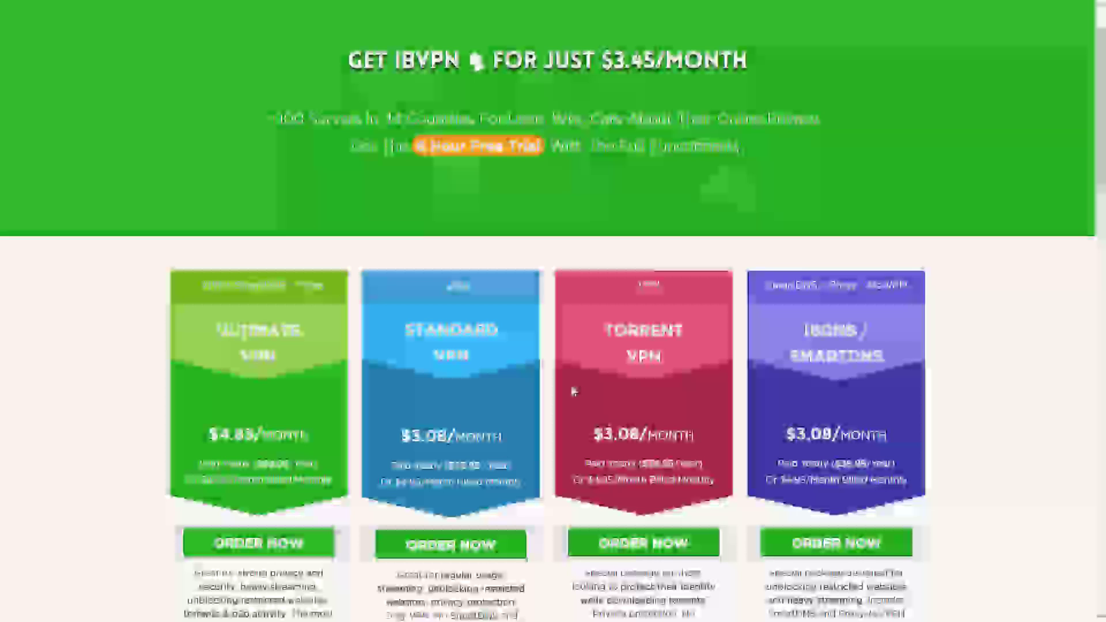
scroll(573, 392, "down", 2)
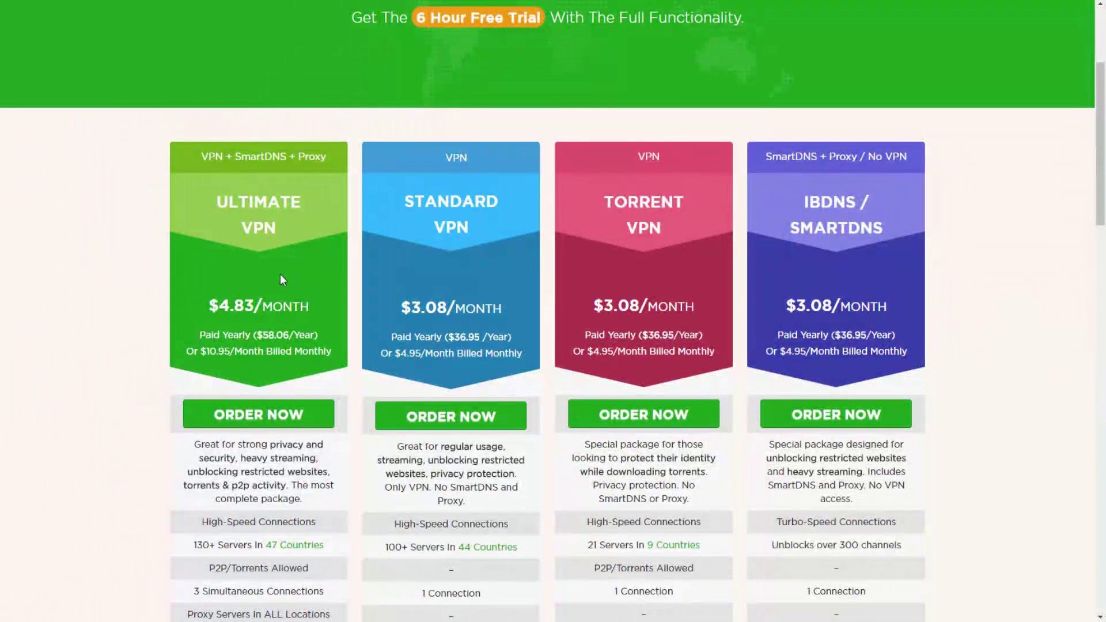
scroll(281, 375, "down", 3)
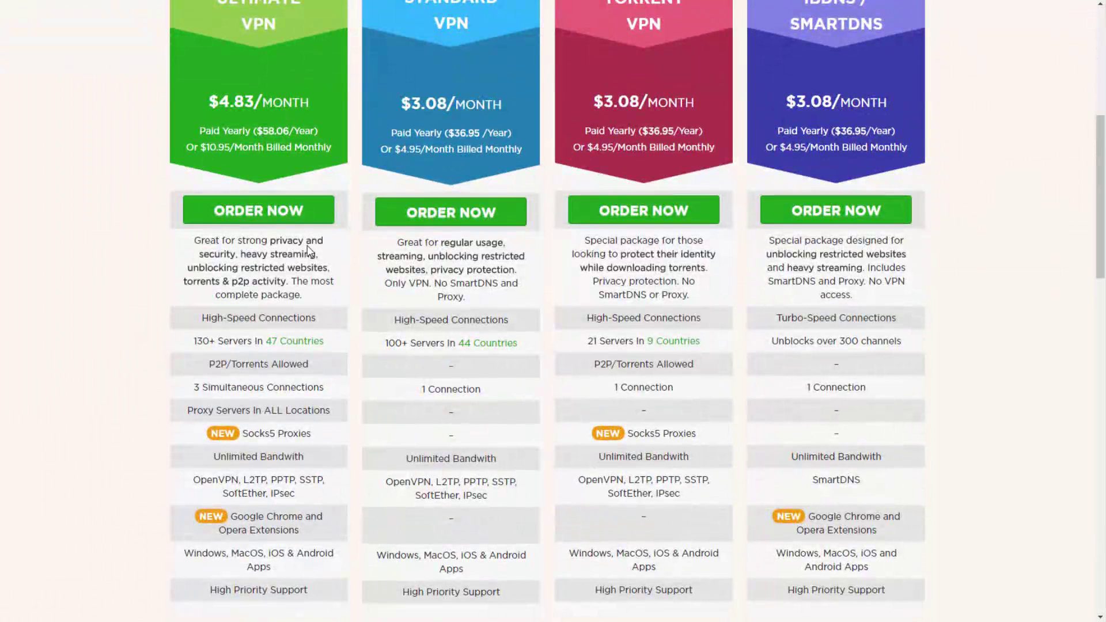
scroll(322, 226, "up", 1)
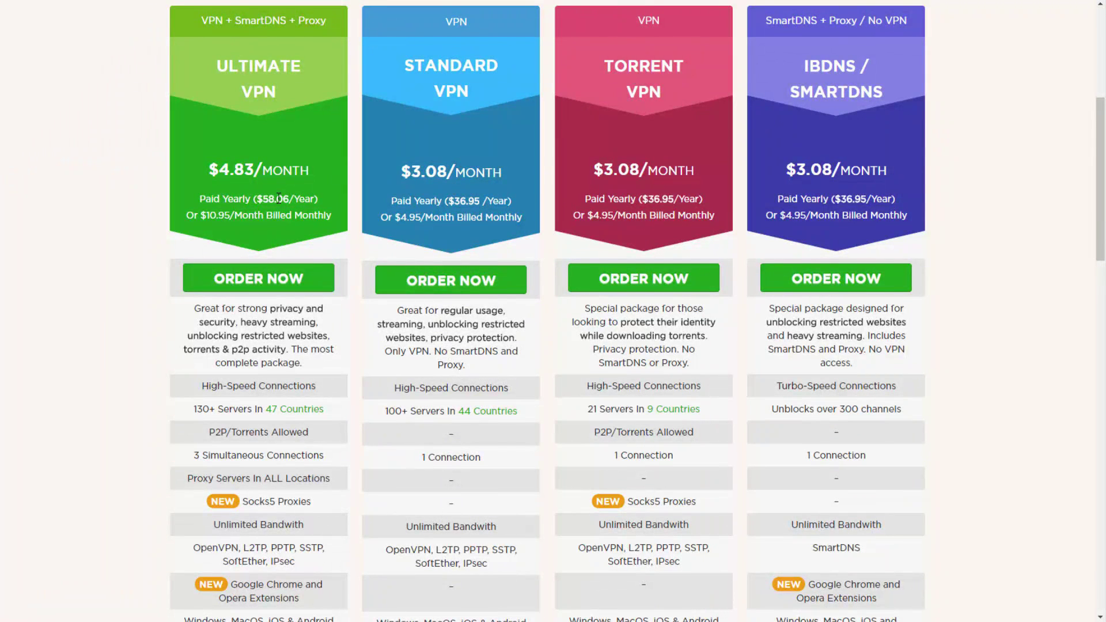
scroll(279, 198, "down", 3)
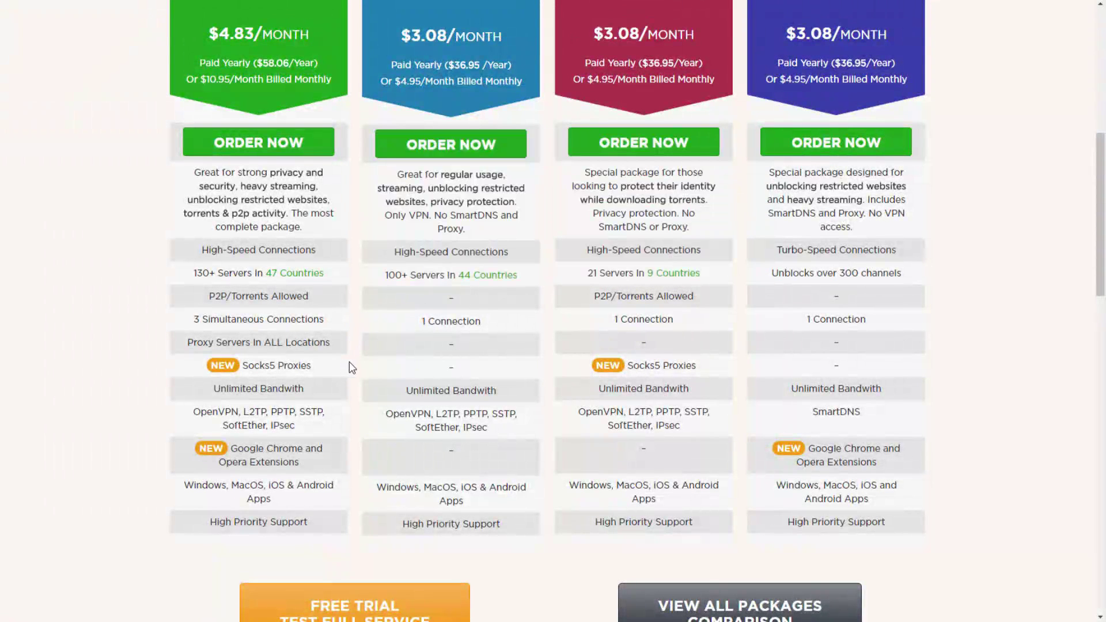
- Scroll the plans comparison to Torrent's 21 servers in 9 countries and SmartDNS's 300+ channels
scroll(346, 361, "down", 2)
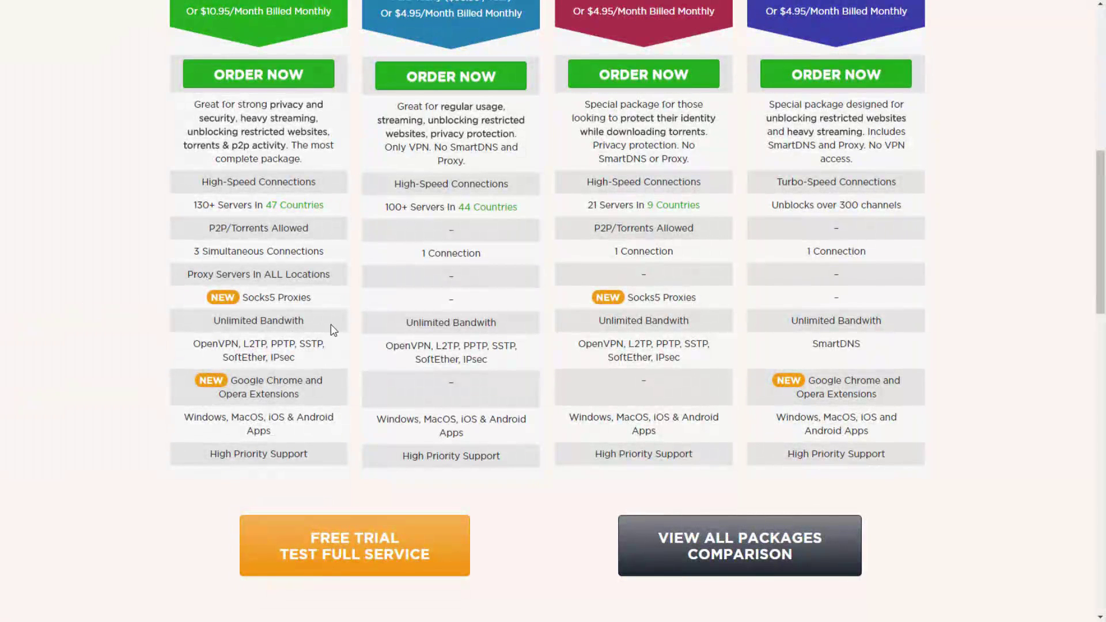
scroll(332, 329, "up", 10)
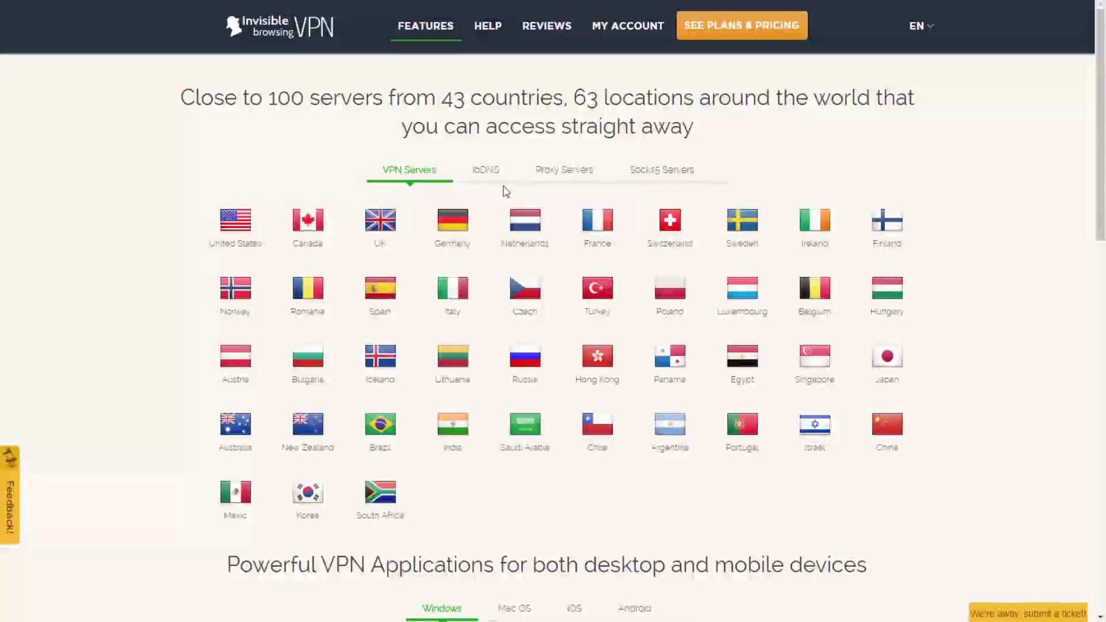
- Scroll past the country flags to the Windows client's OpenVPN, PPTP, L2TP, SSTP and Kill Switch features
scroll(249, 270, "down", 6)
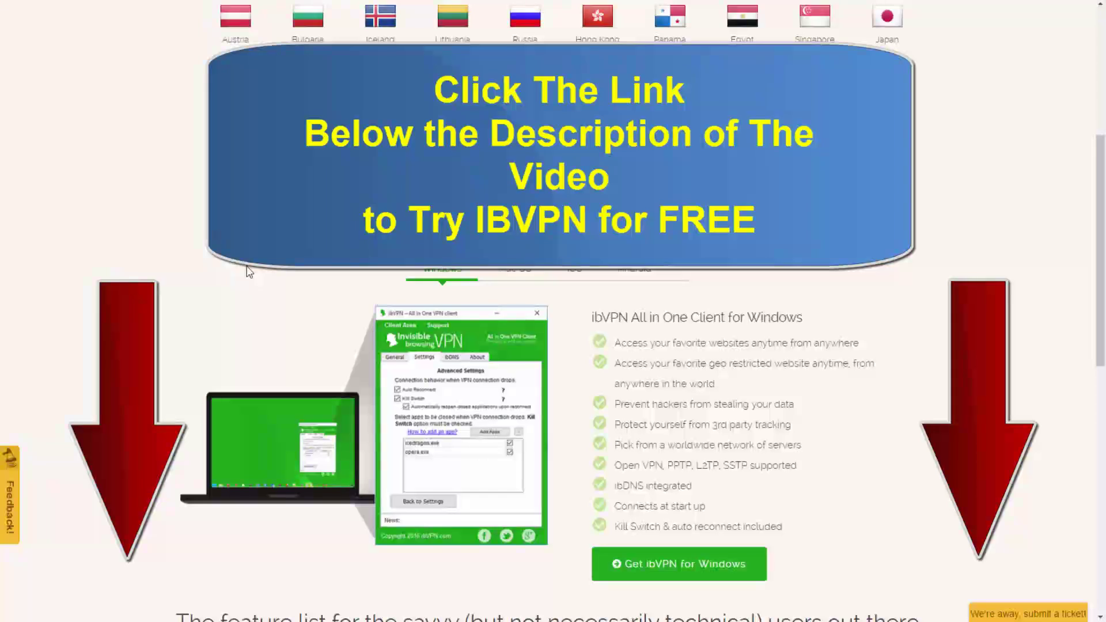
scroll(601, 288, "down", 1)
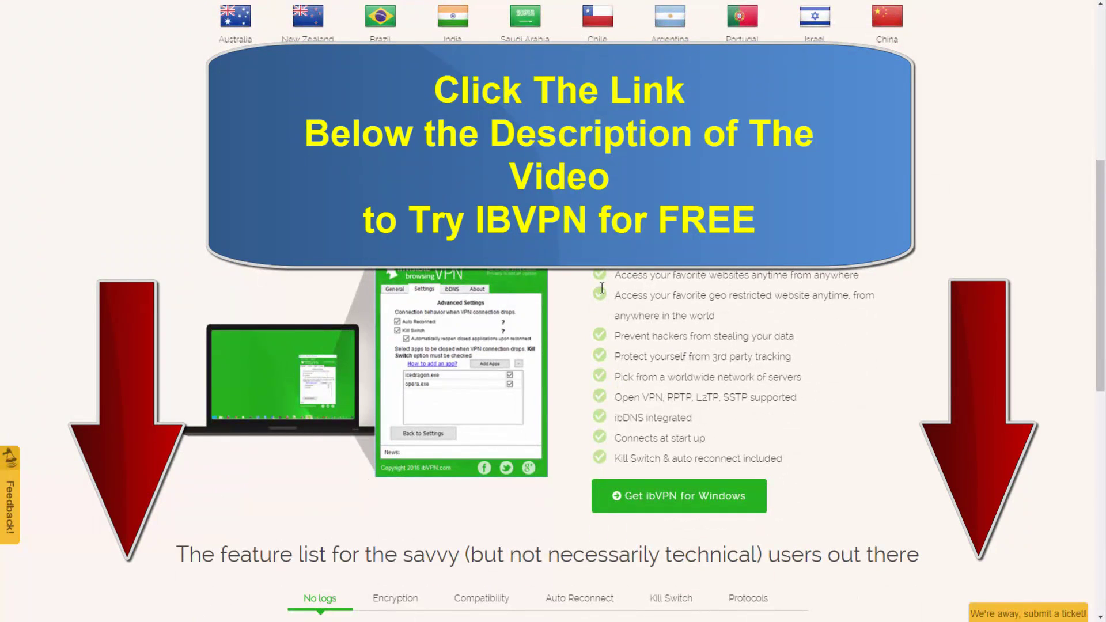